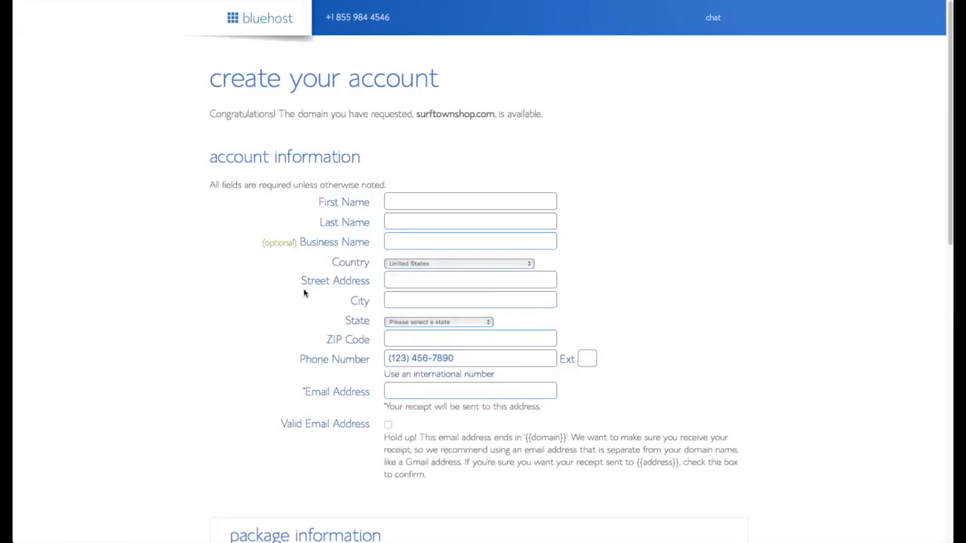
Enter the owner's first and last name, let AutoFill add the contact details, and type the owner's e-mail address.
left_click(446, 199)
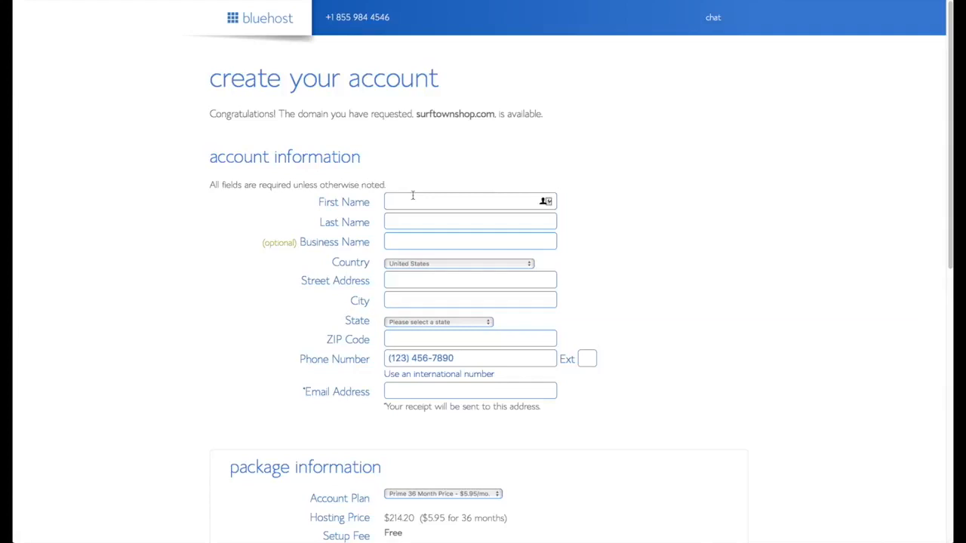
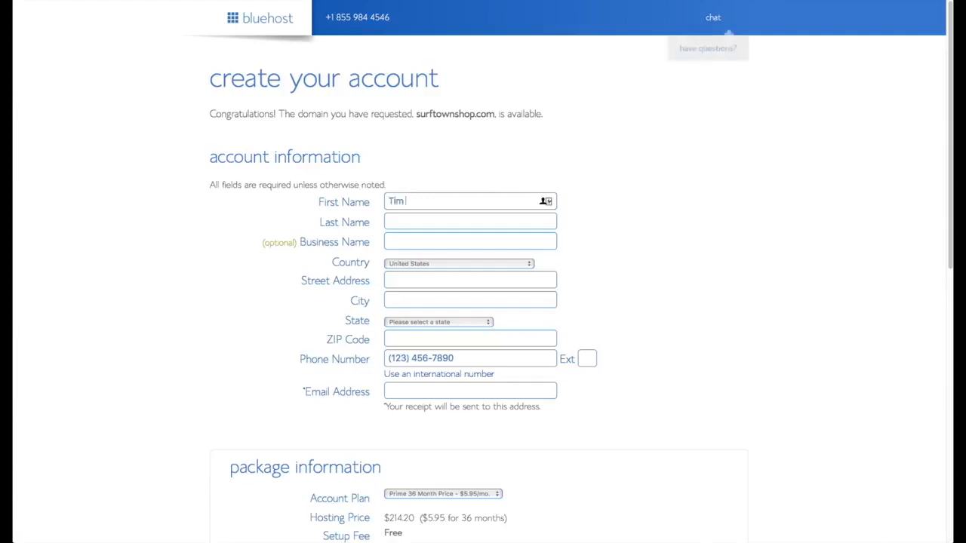
key("Tab")
key("Tab")
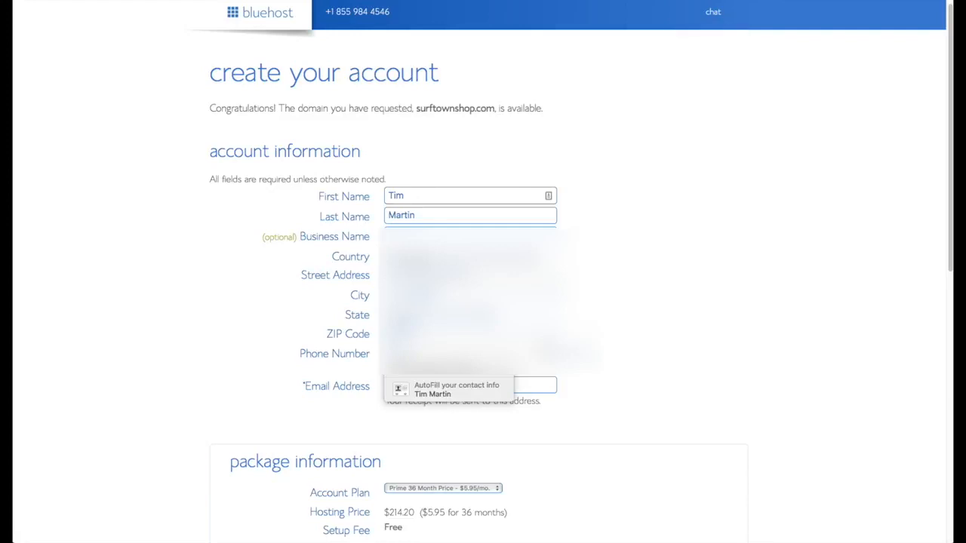
left_click(449, 389)
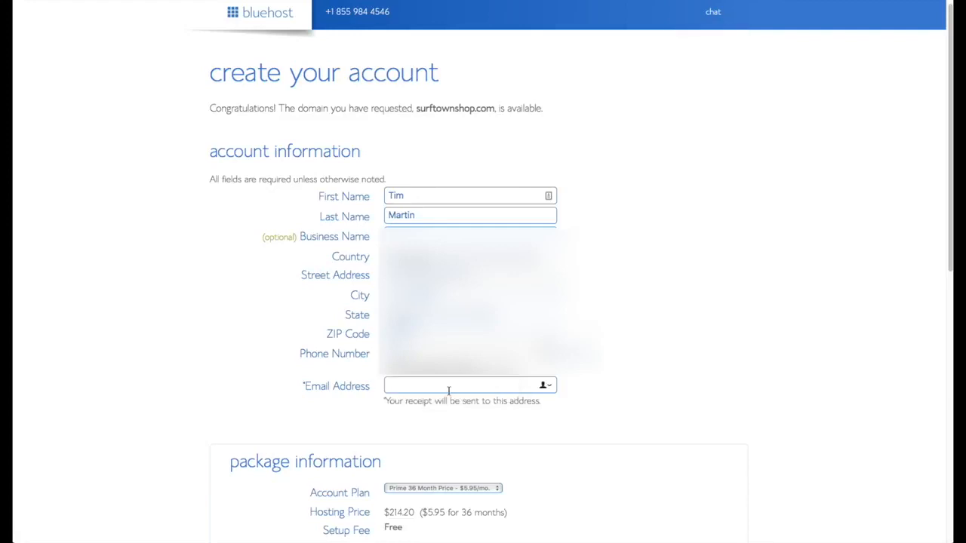
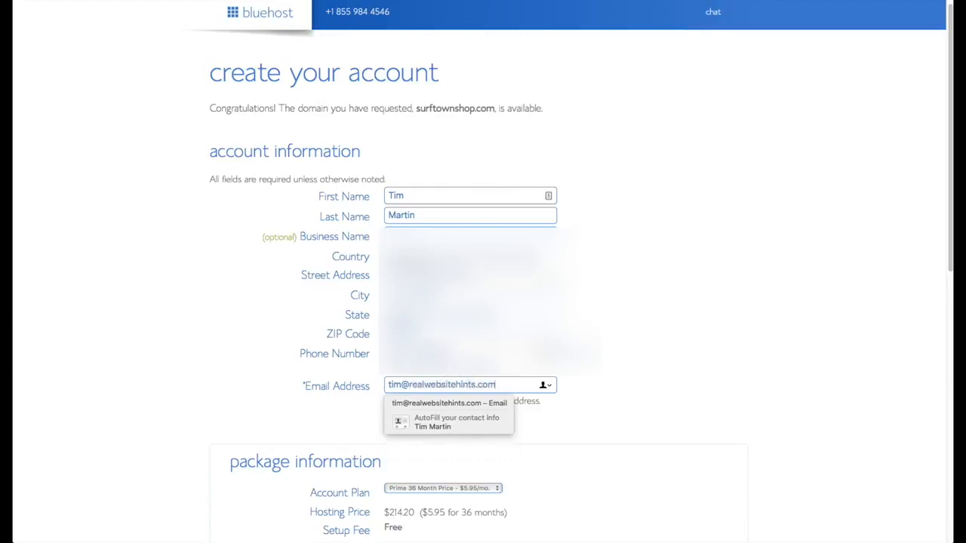
Change the Account Plan to the Prime 12 Month Price.
scroll(656, 420, "down", 3)
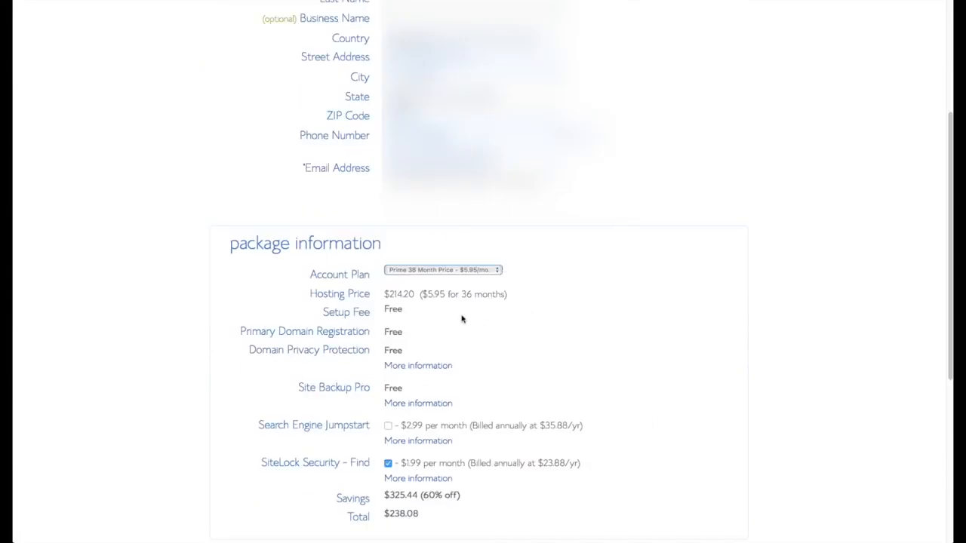
left_click(497, 271)
left_click(438, 252)
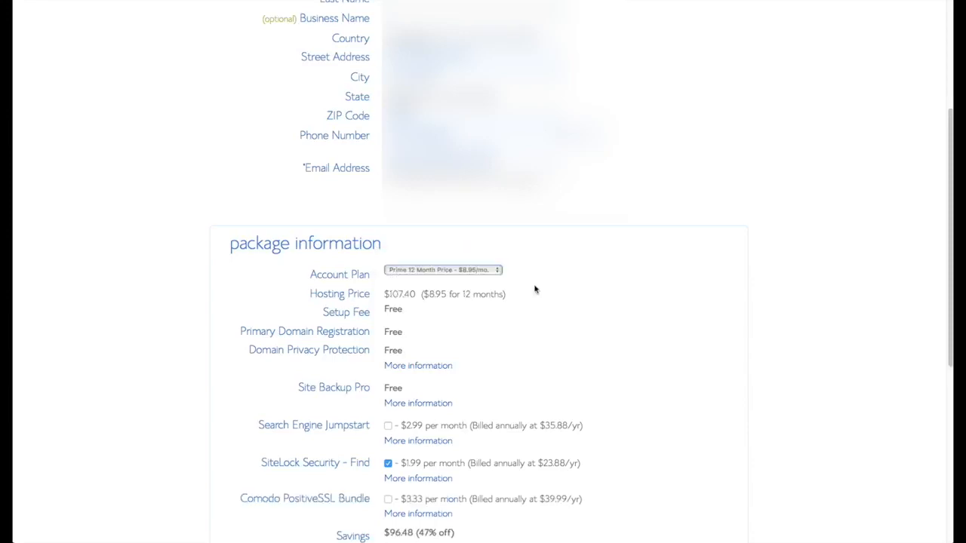
Enter the credit card details under payment information and submit the purchase.
scroll(597, 321, "down", 3)
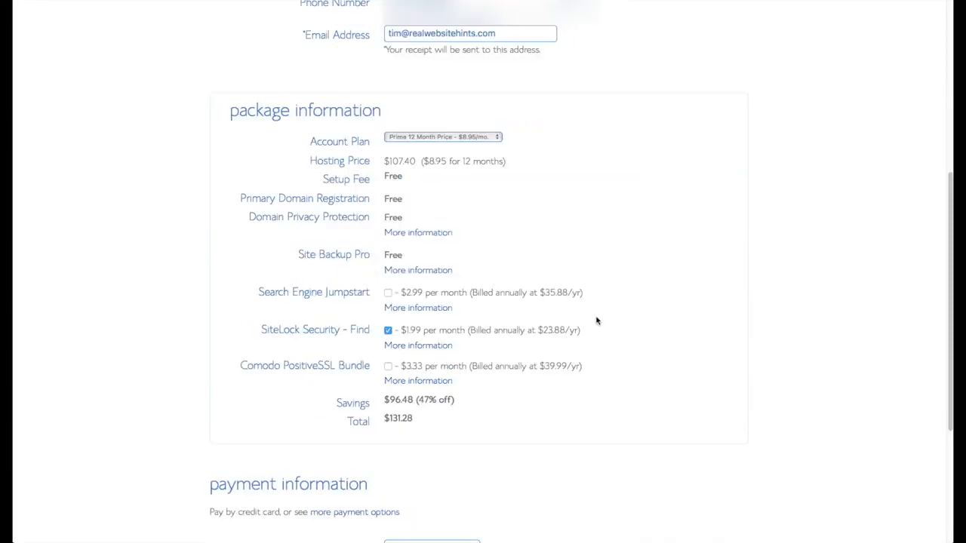
scroll(597, 335, "down", 4)
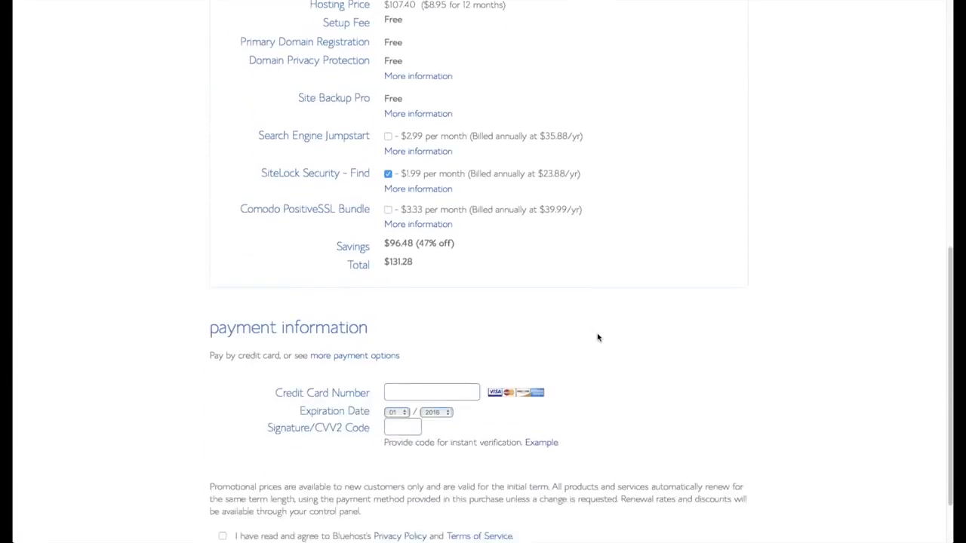
left_click(442, 367)
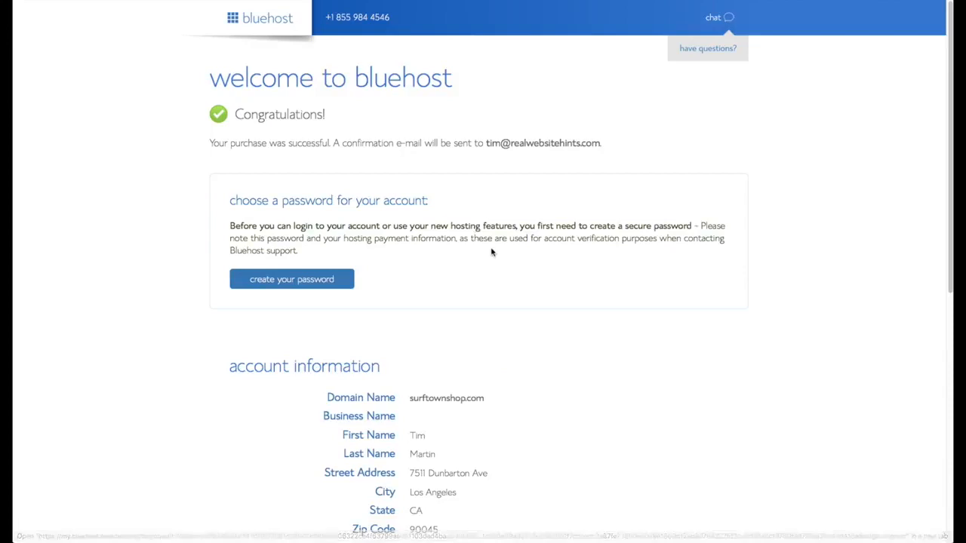
scroll(492, 253, "down", 2)
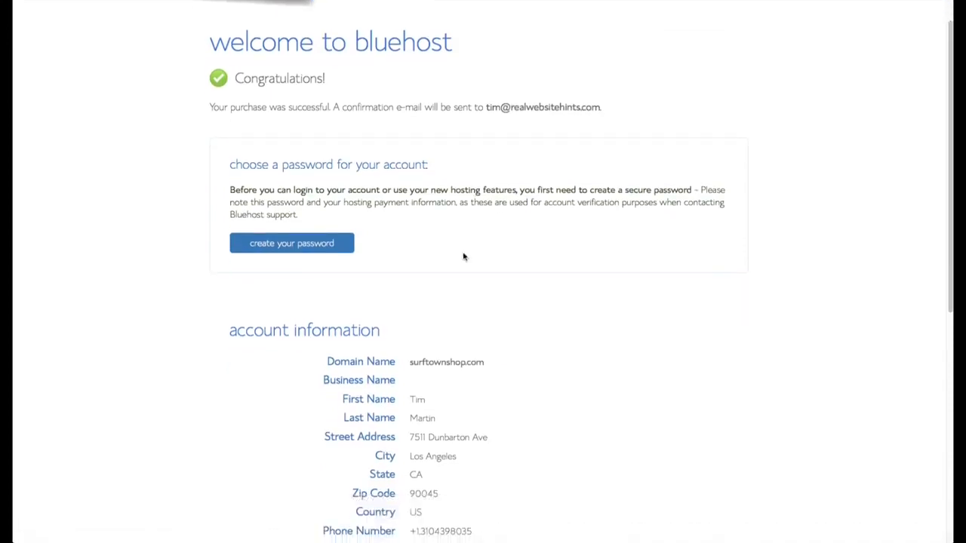
On the Welcome to Bluehost page, choose to create the account password.
left_click(315, 245)
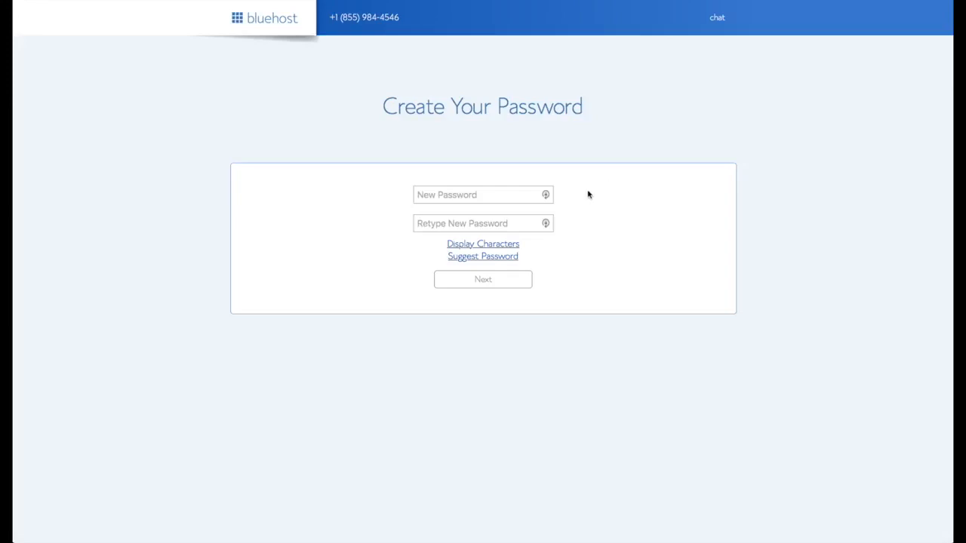
Fill both password fields with a LastPass-generated secure password, accept the terms, and submit.
left_click(546, 195)
left_click(547, 196)
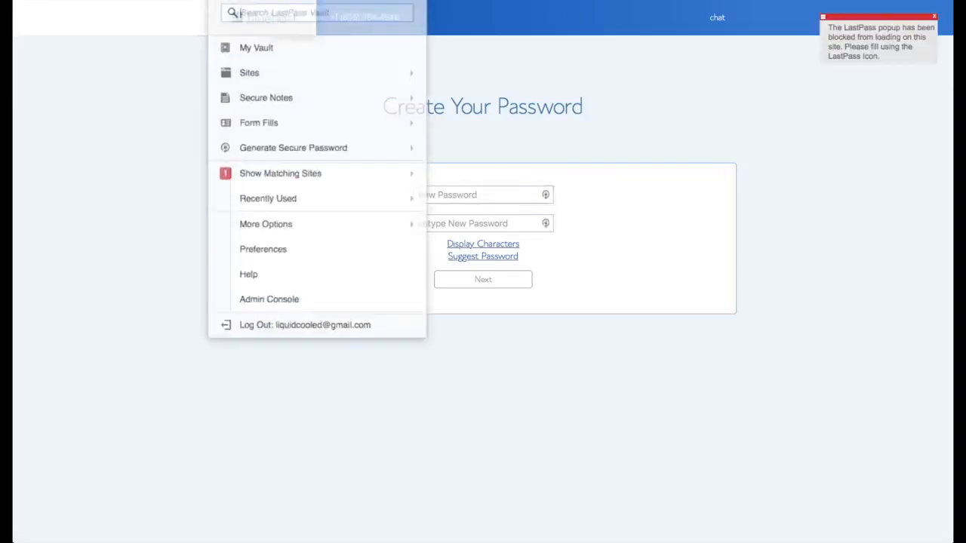
left_click(345, 129)
left_click(460, 222)
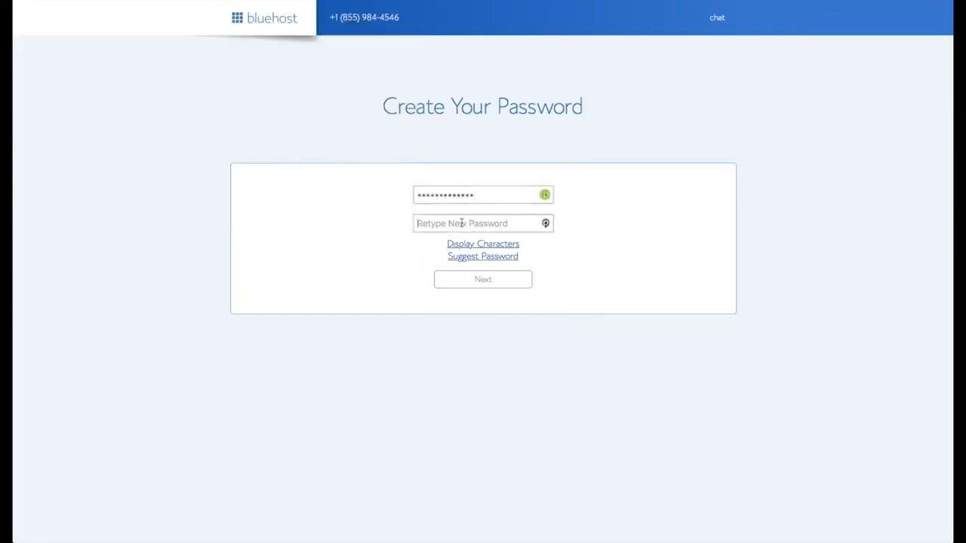
key("super+v")
left_click(337, 277)
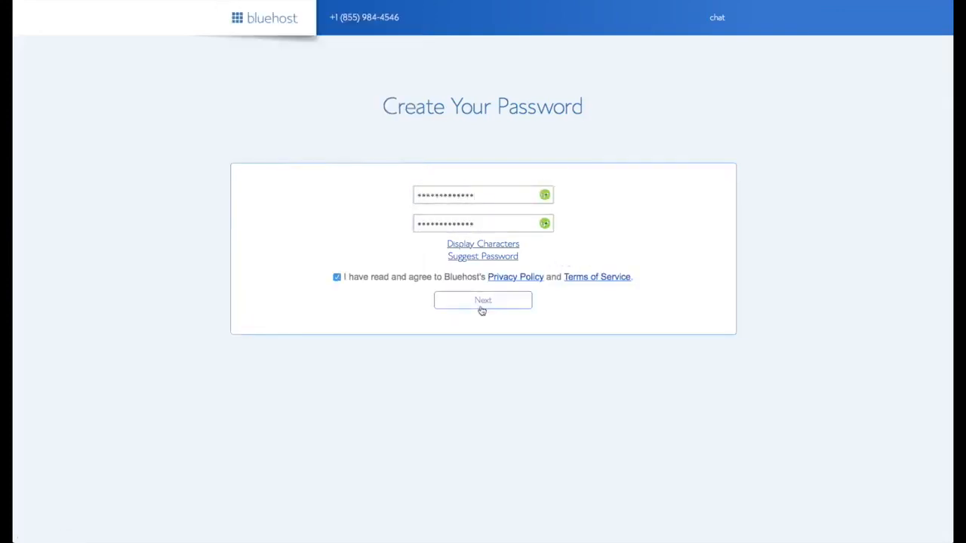
left_click(482, 304)
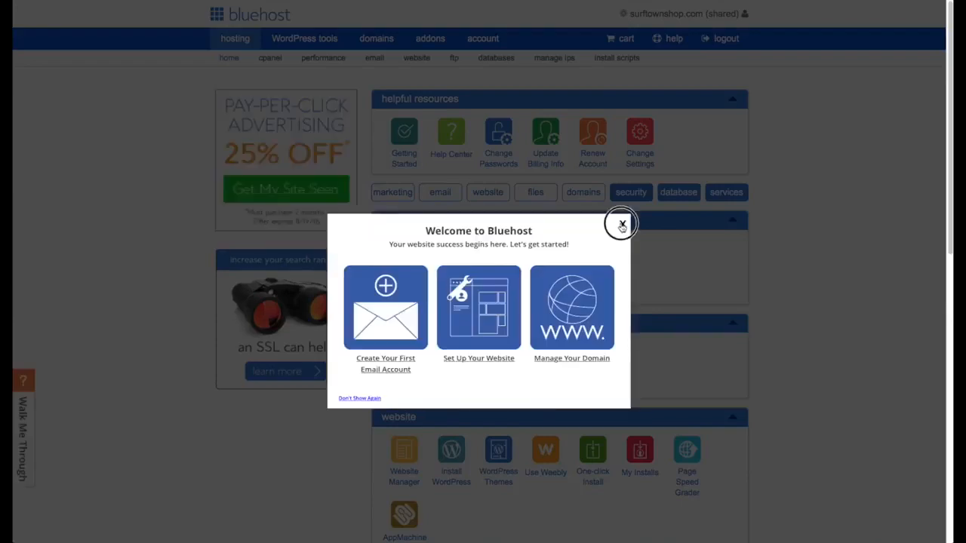
Close the Welcome to Bluehost pop-up and choose Install WordPress in cPanel.
left_click(620, 226)
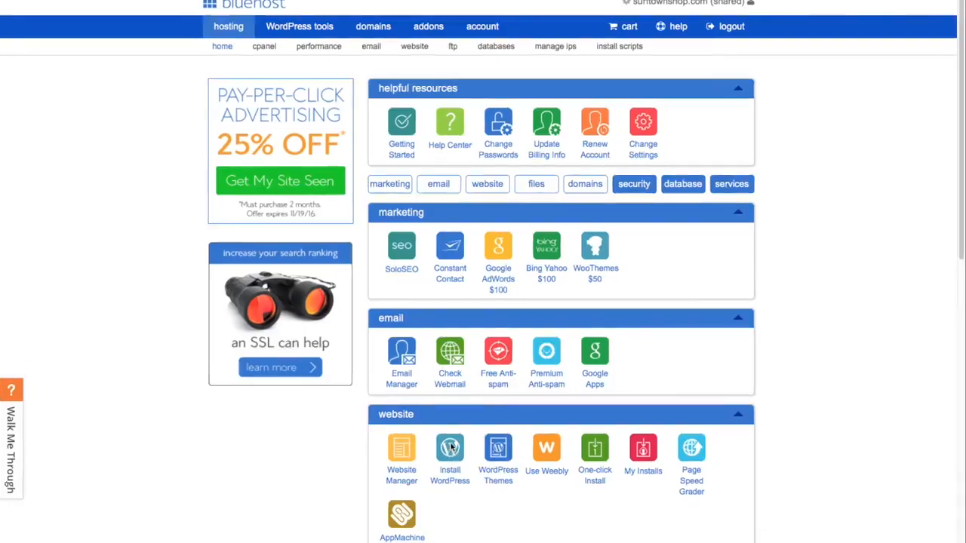
left_click(452, 447)
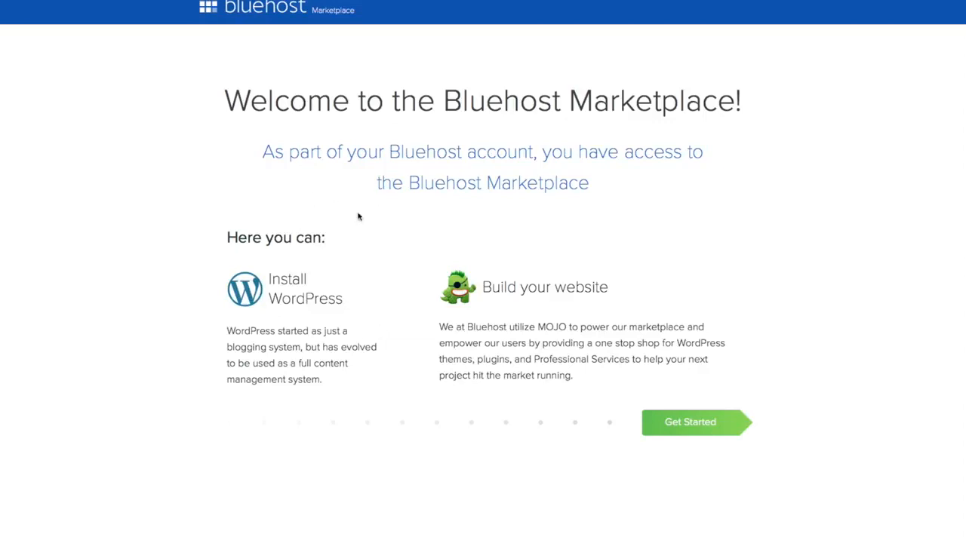
left_click(695, 425)
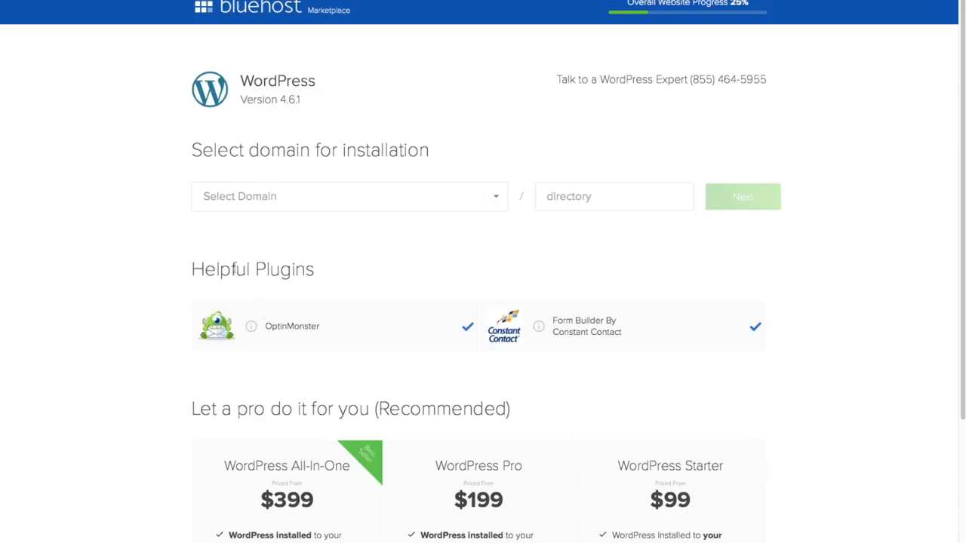
left_click(468, 326)
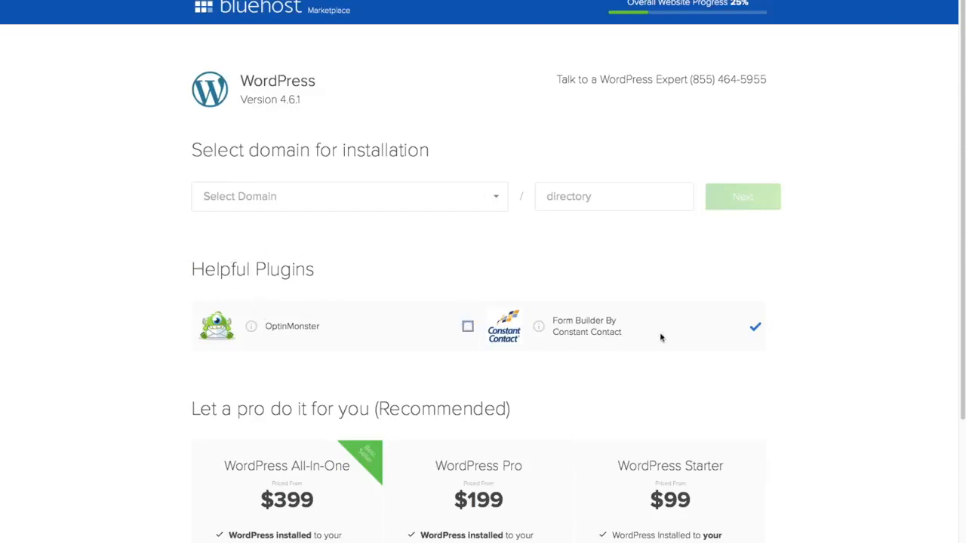
left_click(755, 328)
left_click(497, 199)
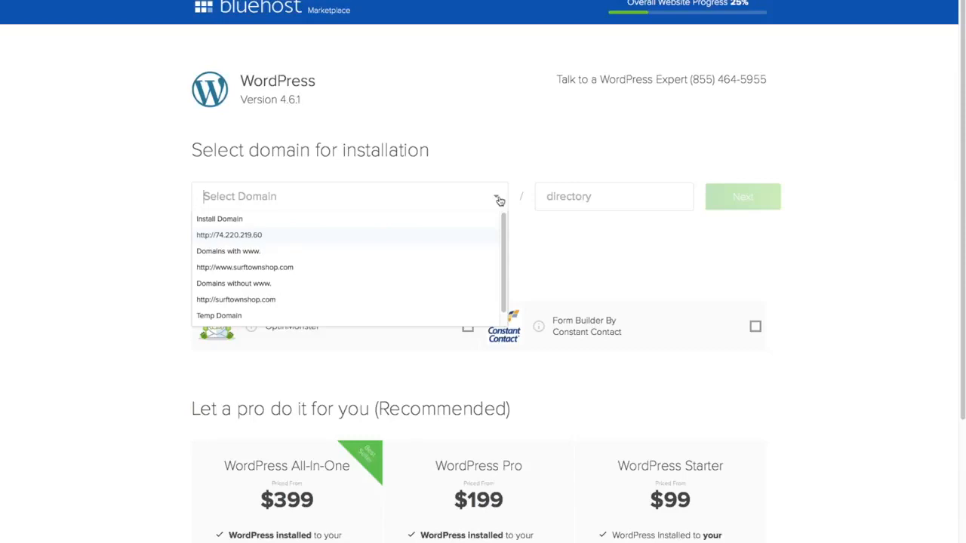
left_click(306, 279)
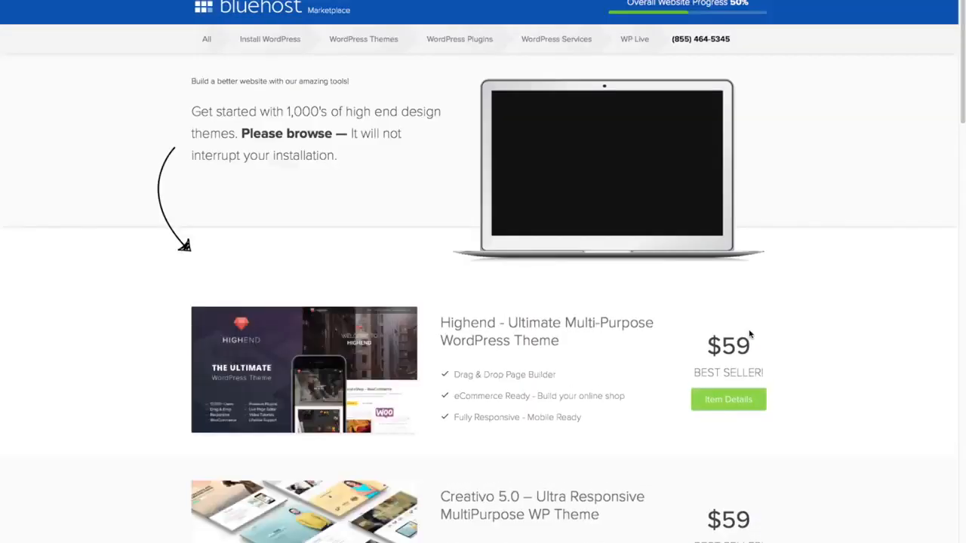
Once Installation Complete appears, open the new WordPress site's login credentials.
scroll(750, 335, "up", 1)
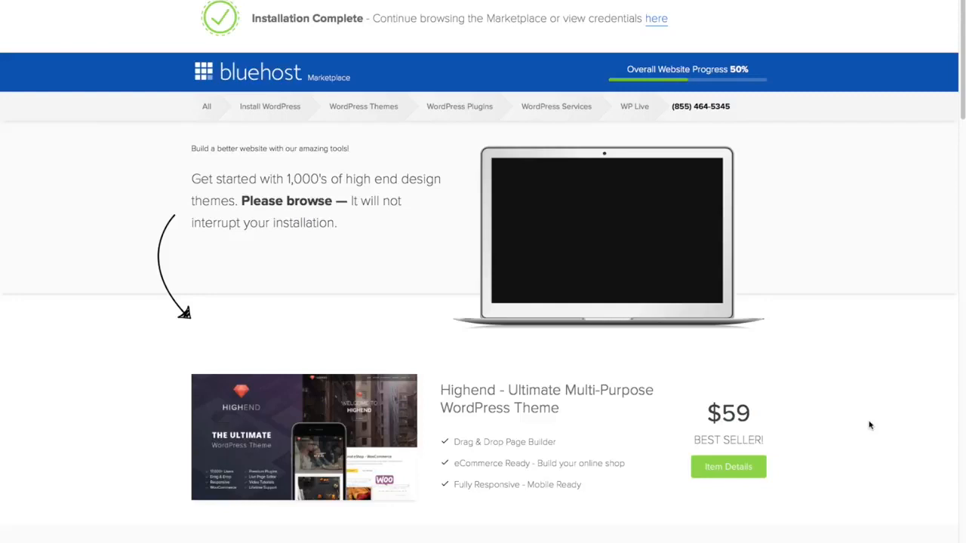
scroll(868, 422, "down", 5)
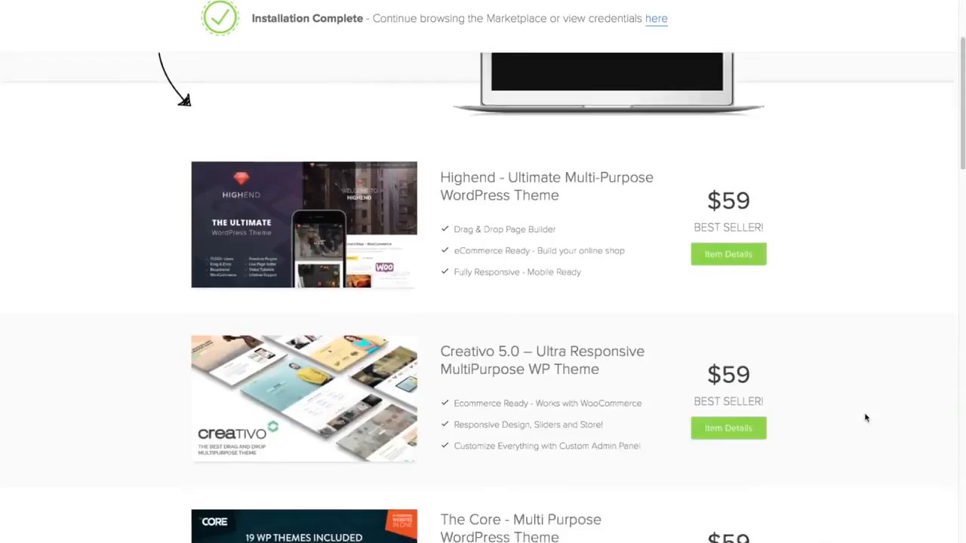
scroll(866, 417, "down", 1)
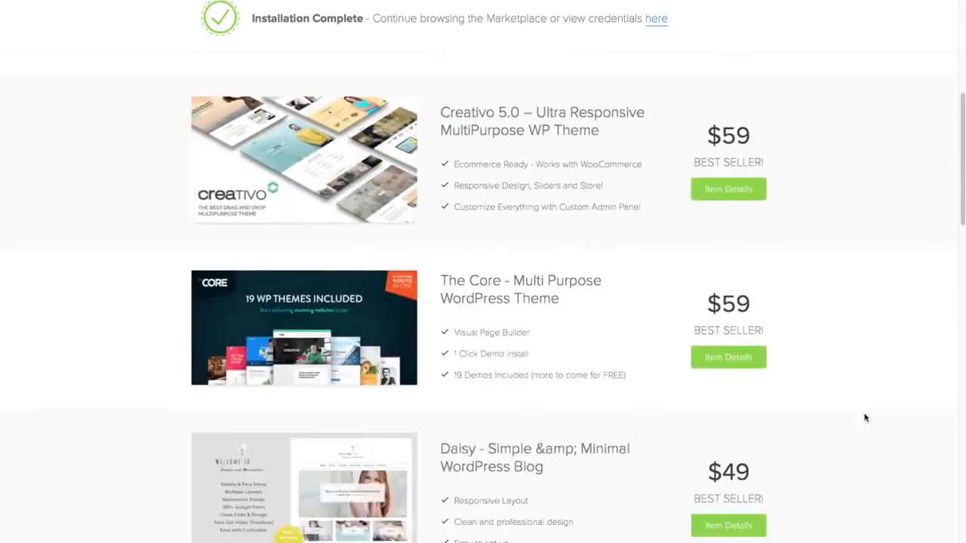
scroll(866, 417, "up", 5)
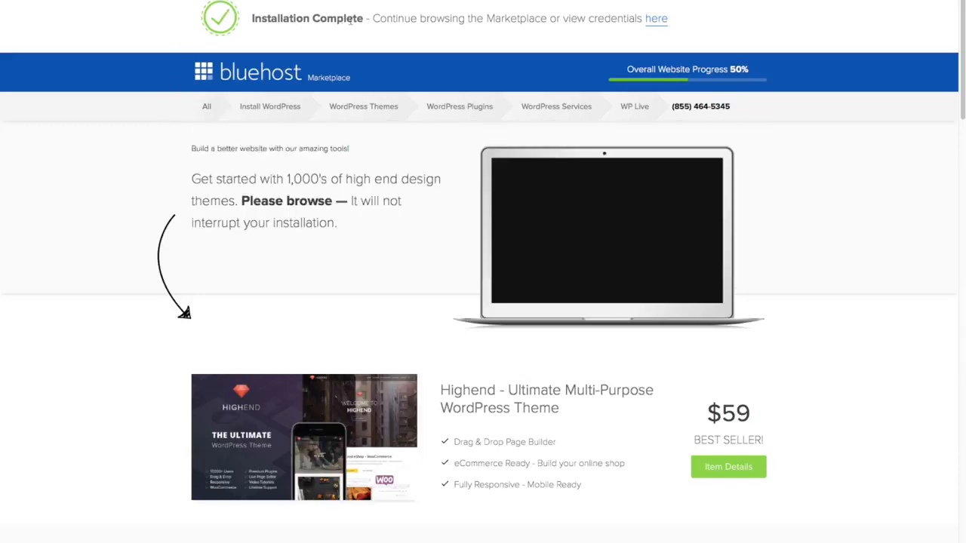
left_click(657, 20)
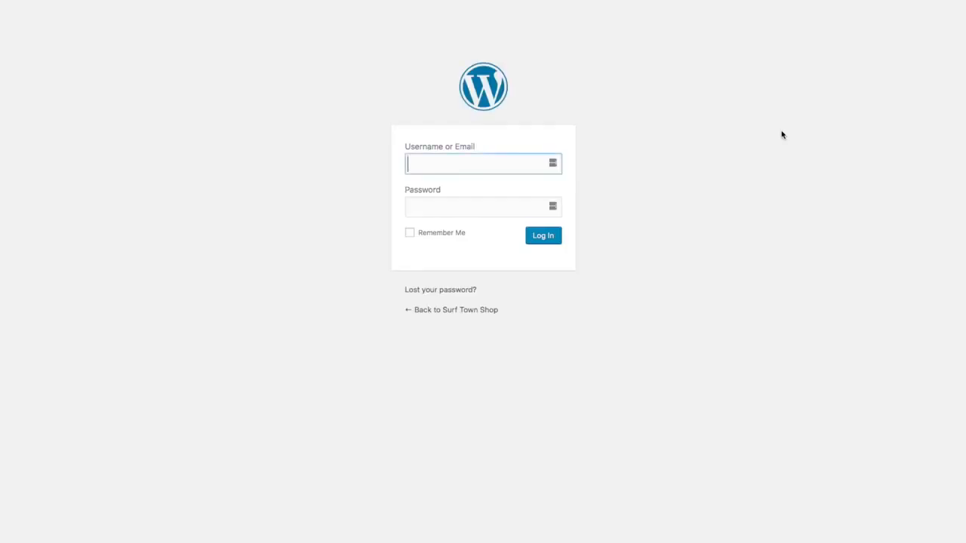
Log in to the Surf Town Shop WordPress admin with the site's username and password.
type("timsurftown")
key("Tab")
type("************")
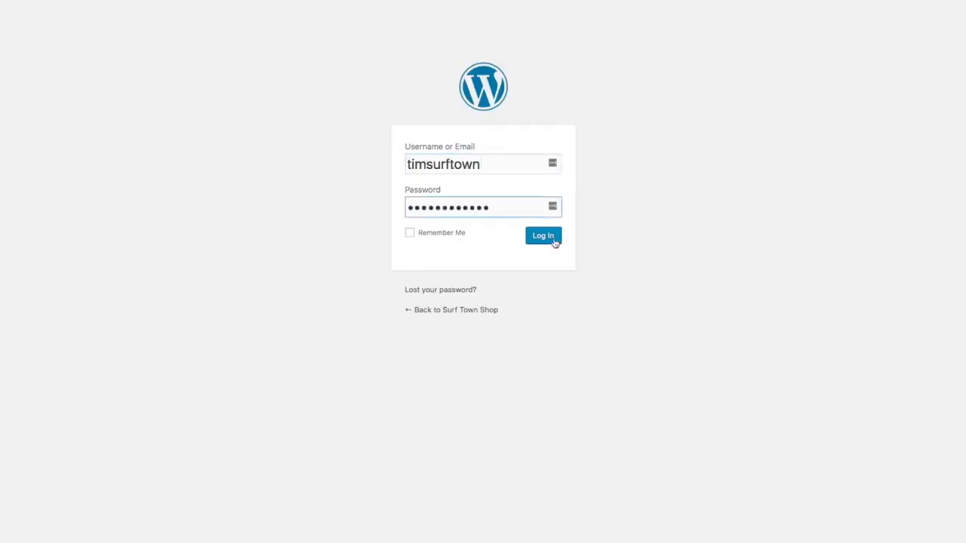
left_click(551, 242)
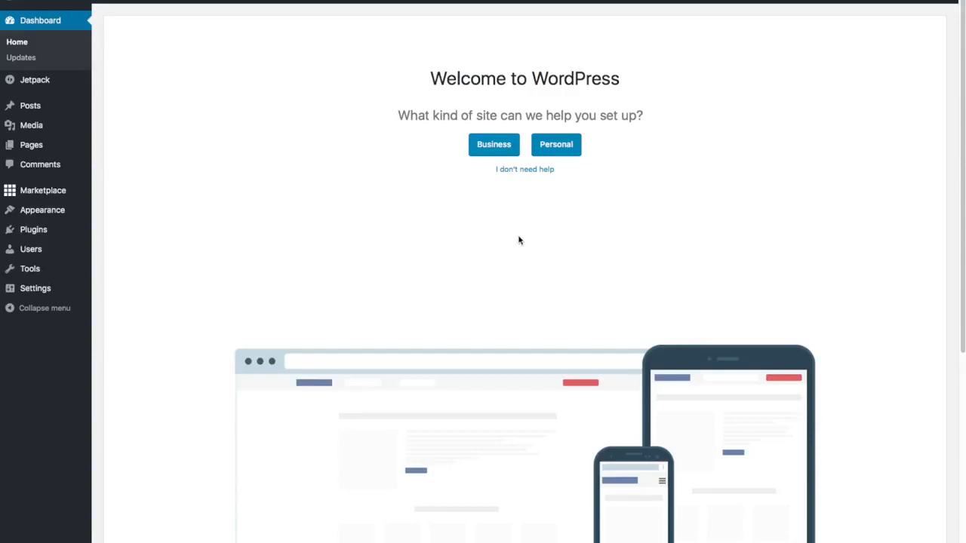
Choose 'I don't need help' on the welcome screen and close the WP Live banner.
left_click(527, 171)
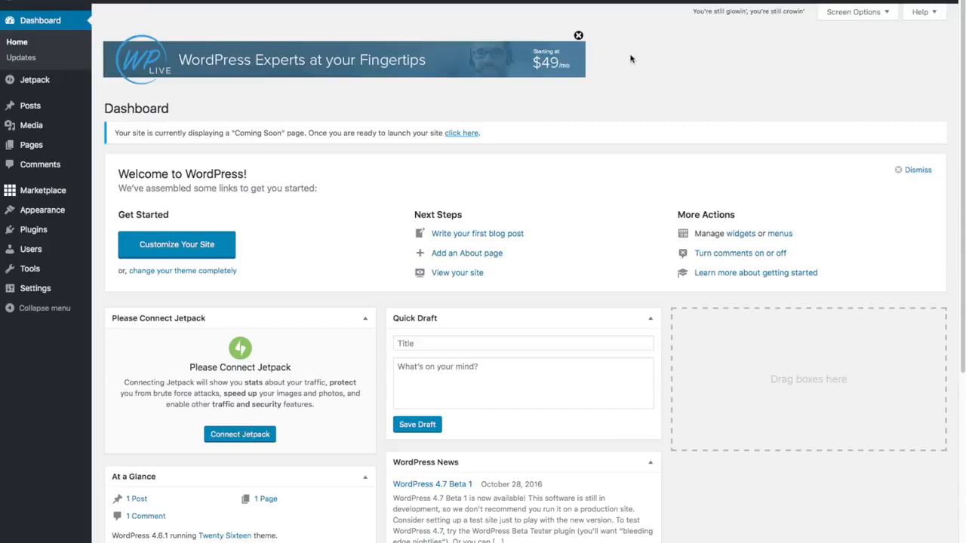
left_click(578, 36)
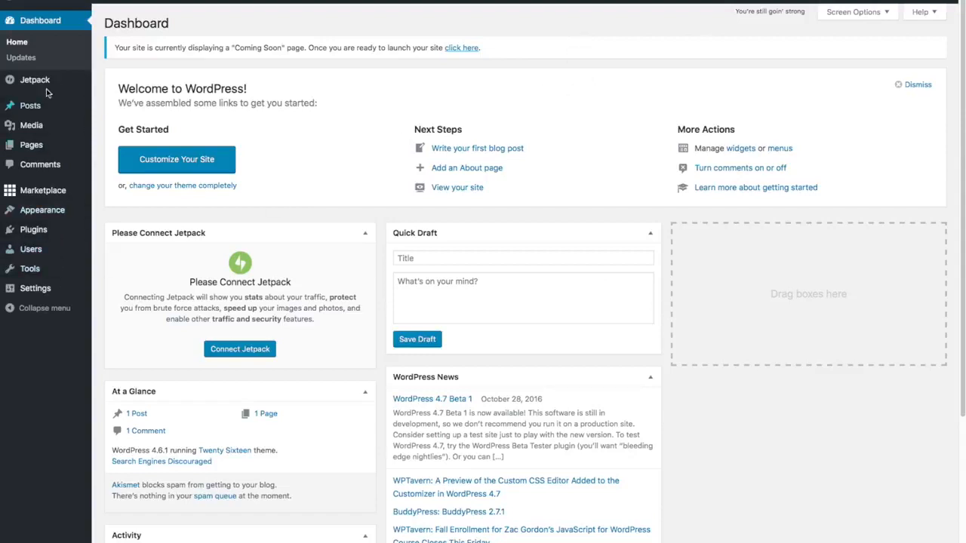
Go to Plugins > Installed Plugins in the WordPress sidebar.
mouse_move(31, 195)
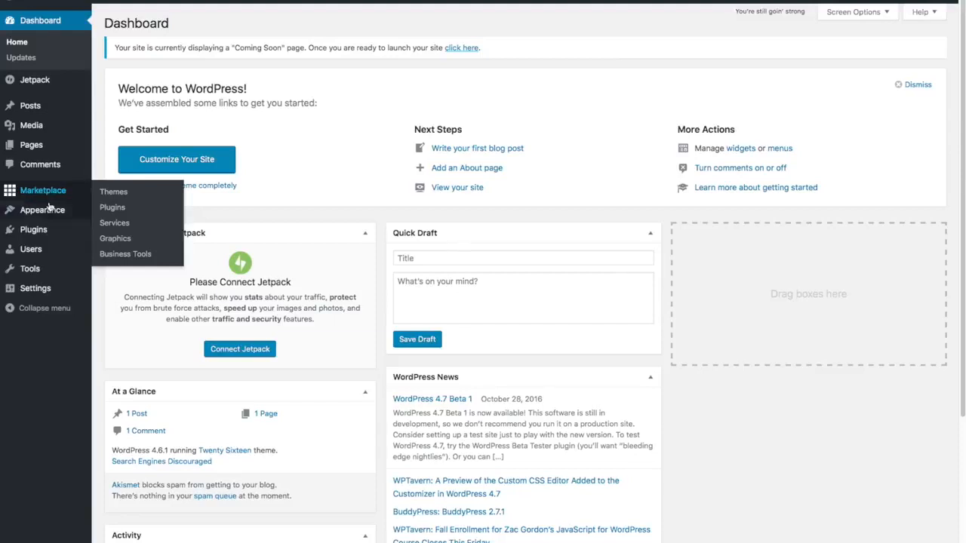
mouse_move(54, 229)
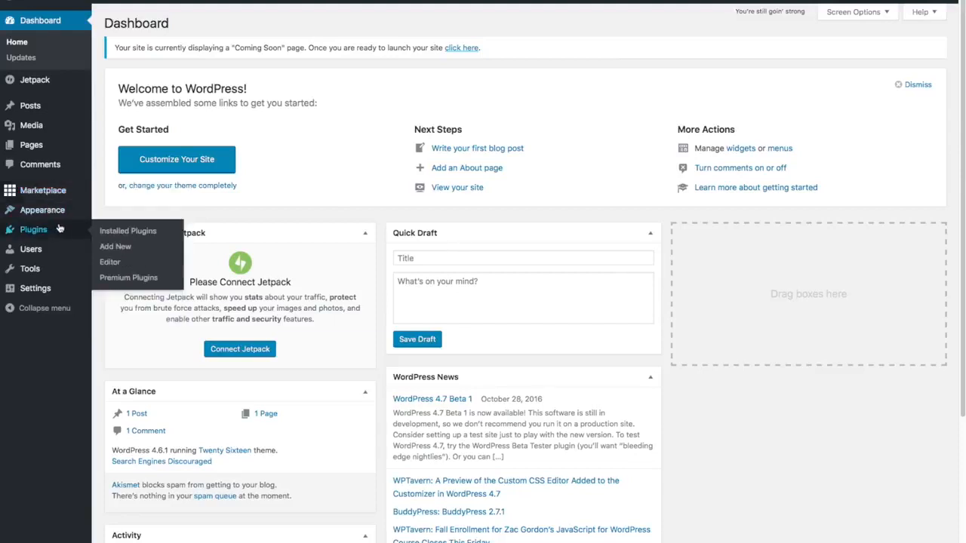
left_click(115, 231)
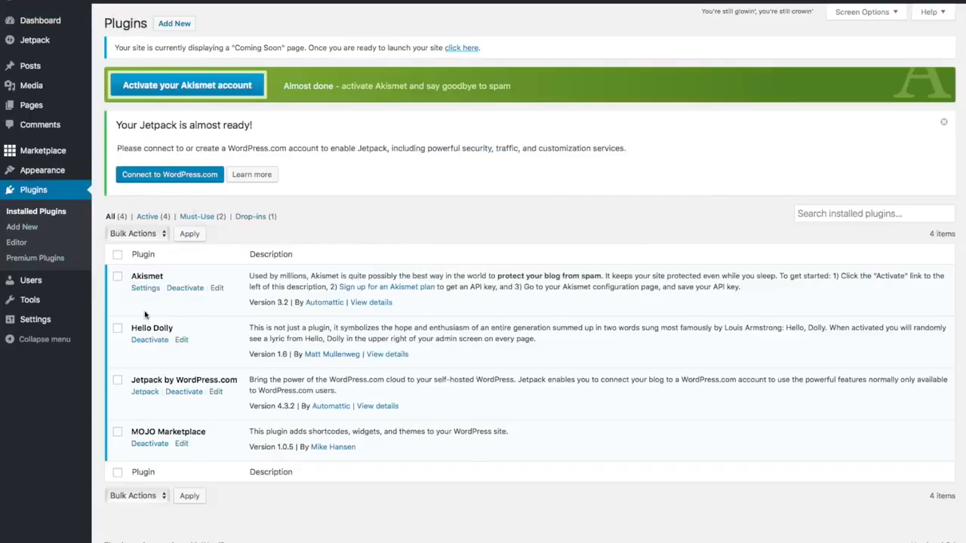
Tick the checkboxes for the Hello Dolly and MOJO Marketplace plugins in the installed list.
left_click(118, 328)
left_click(118, 435)
Deactivate the selected Hello Dolly and MOJO Marketplace plugins with the Deactivate bulk action.
left_click(165, 236)
left_click(150, 256)
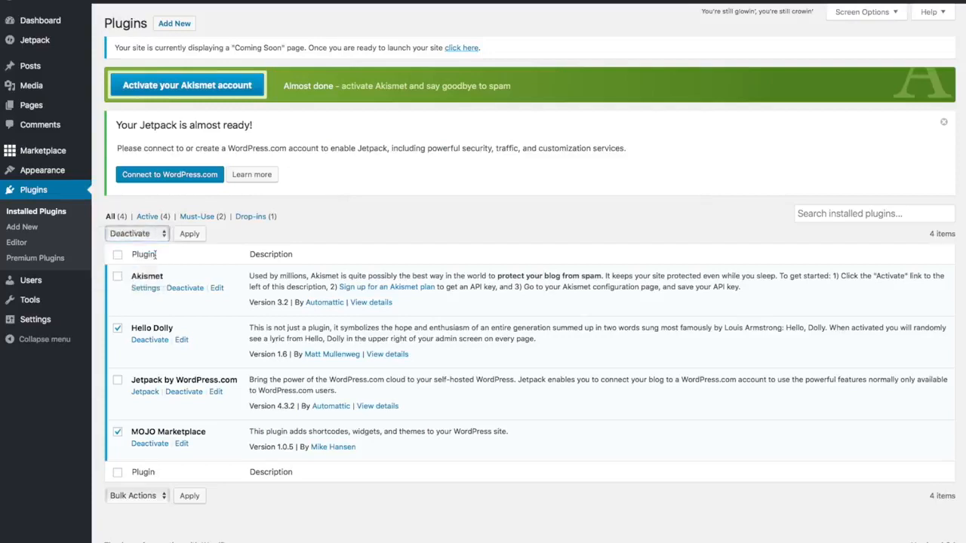
left_click(199, 234)
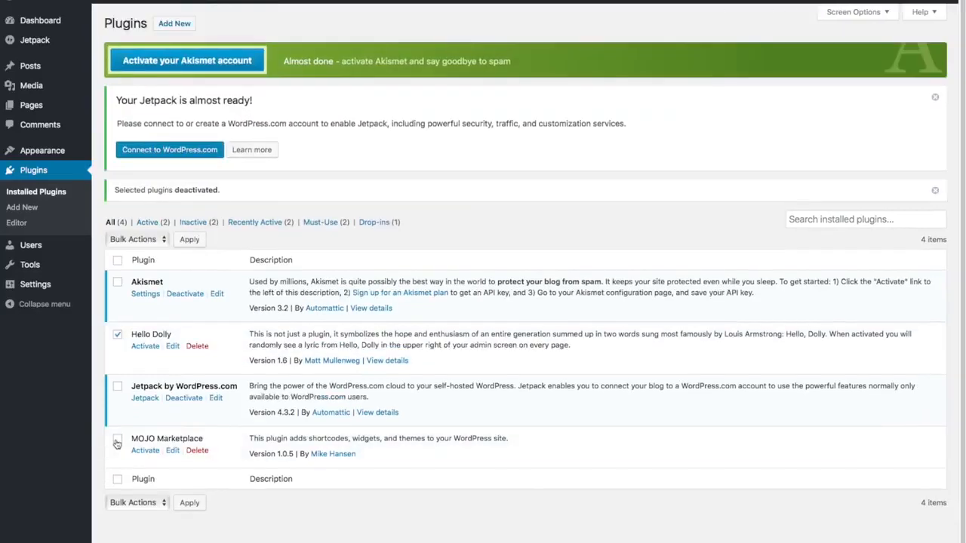
Delete the two deactivated plugins with the Delete bulk action, confirming removal of their data.
left_click(117, 444)
left_click(160, 240)
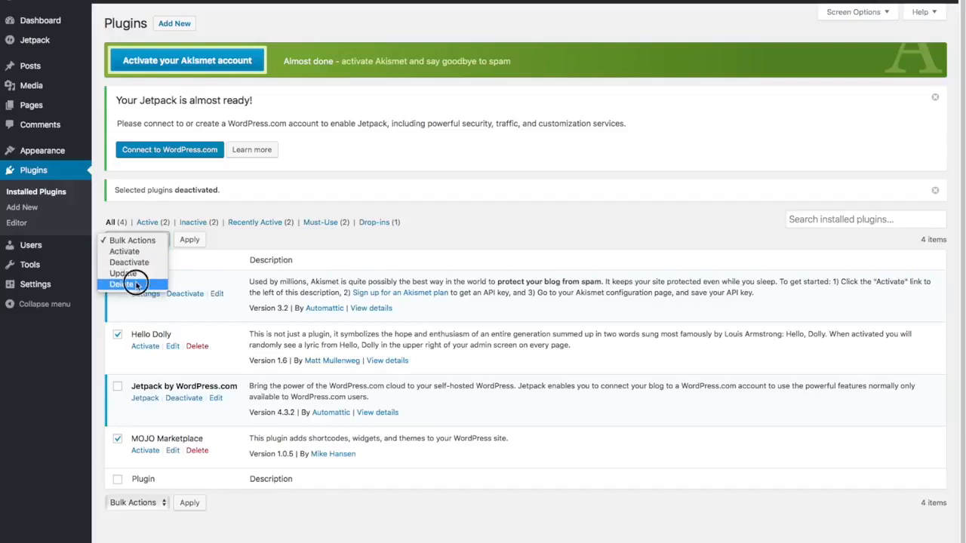
left_click(125, 284)
left_click(189, 240)
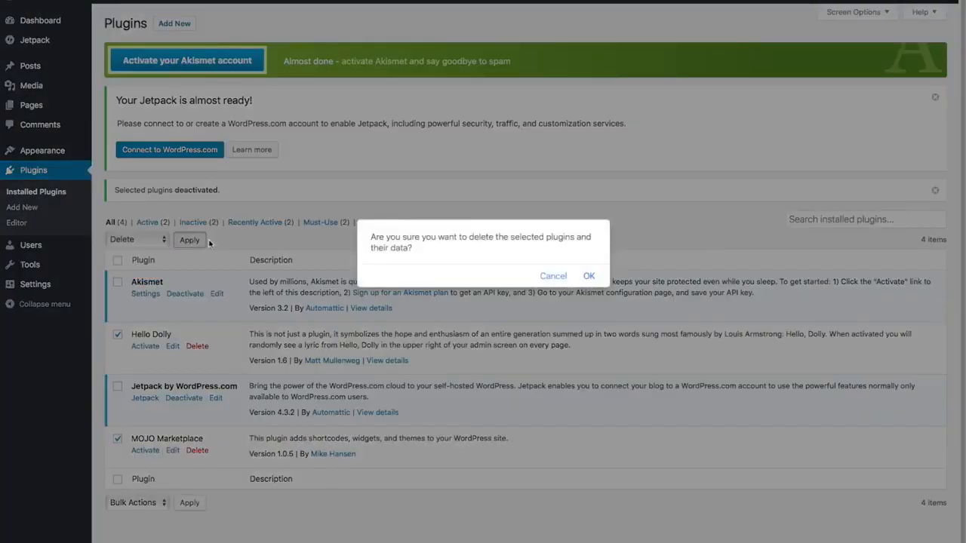
left_click(589, 276)
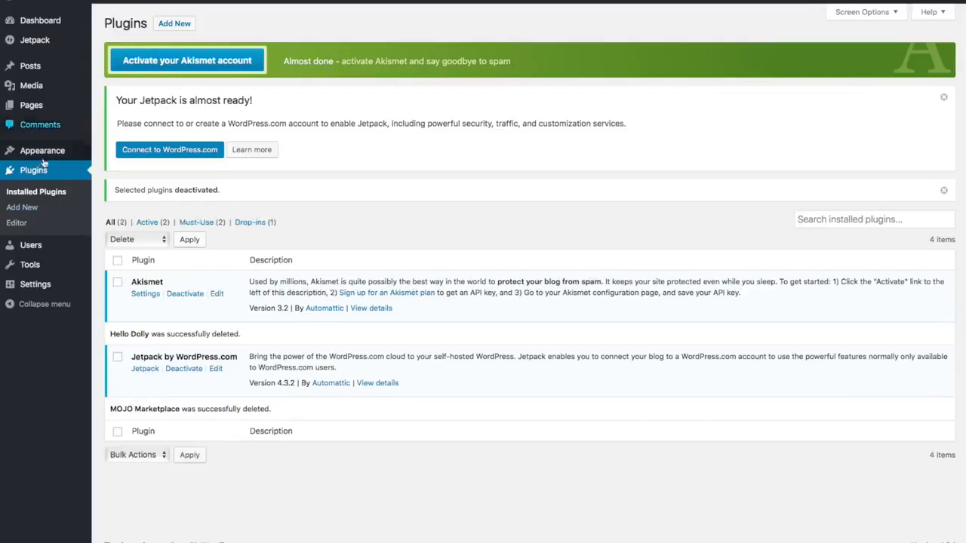
In General Settings, replace the tagline with 'Best Surfboard Shop in Surf Town' and save.
mouse_move(38, 286)
left_click(38, 287)
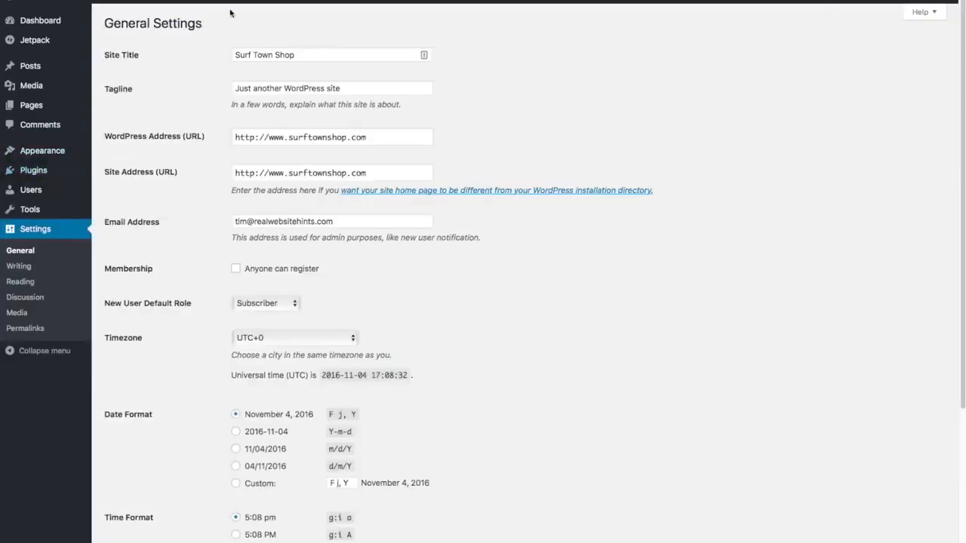
left_click(356, 87)
triple_click(356, 88)
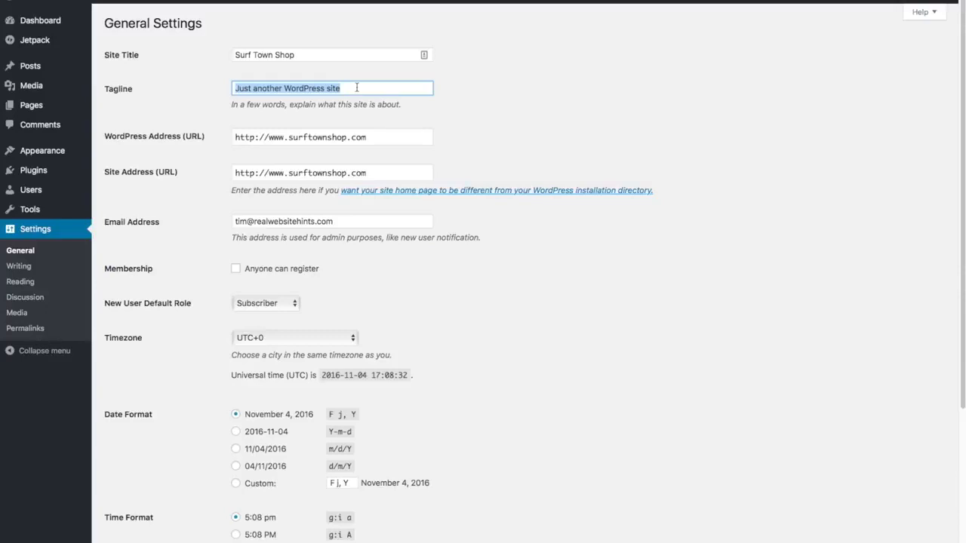
key("BackSpace")
type("Best Surfboar")
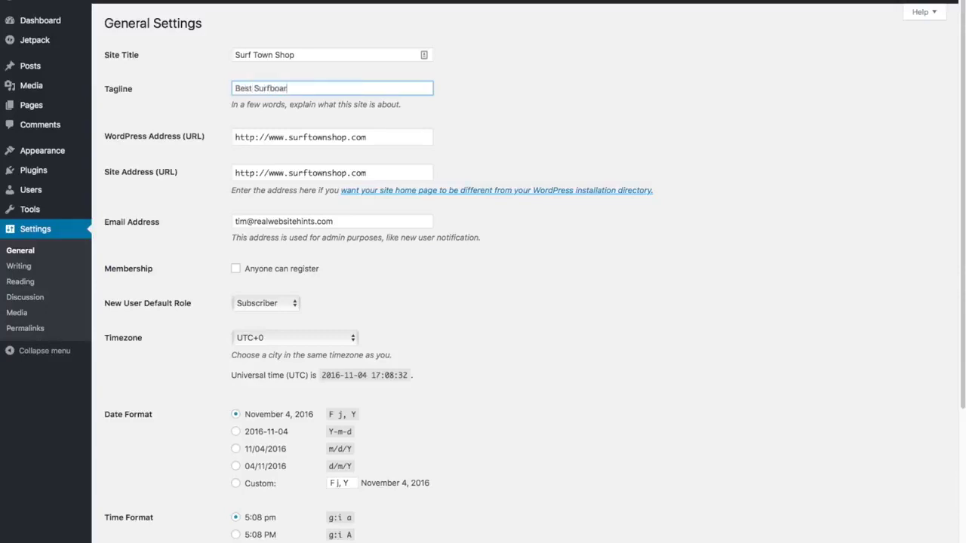
type("d Shop in Surf Town")
scroll(491, 157, "down", 5)
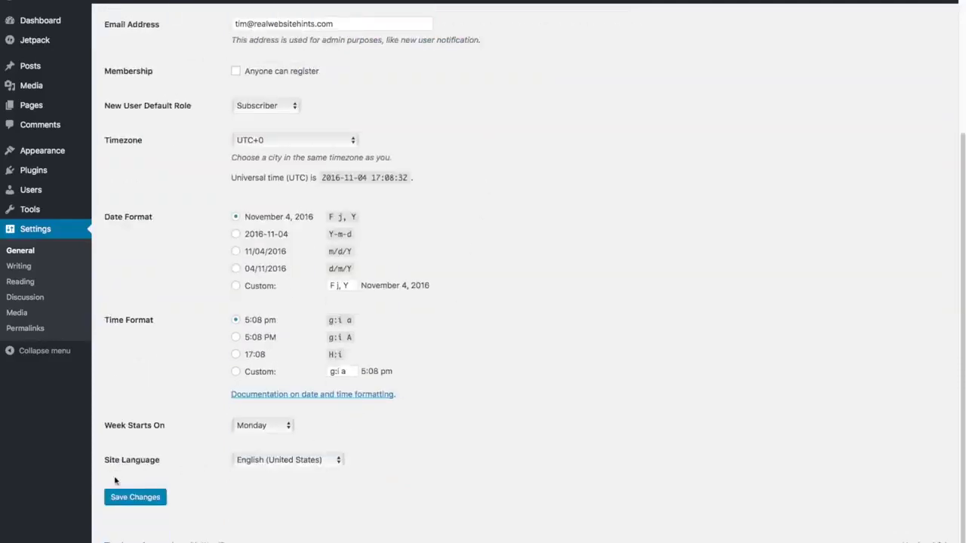
left_click(136, 502)
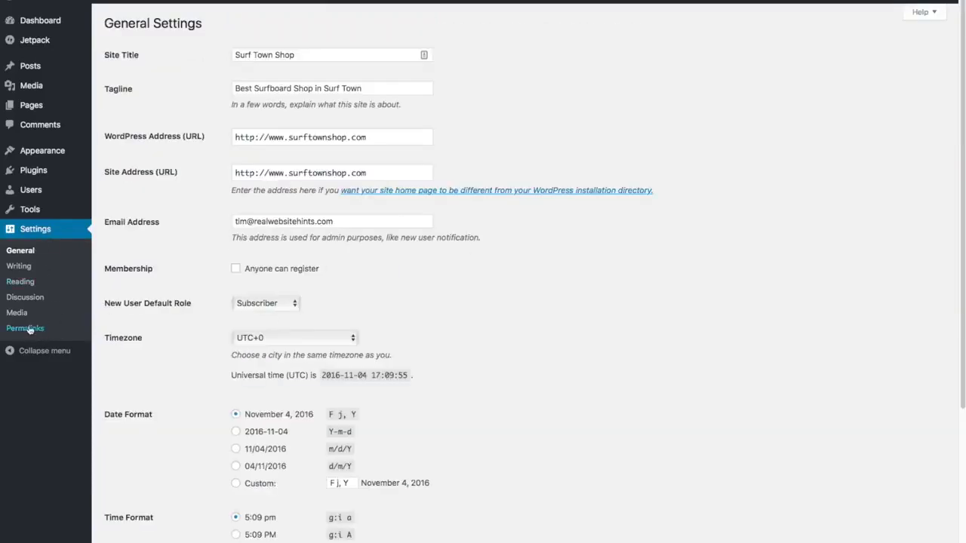
Select the Post name permalink structure (/%postname%/) in Permalink Settings and save.
left_click(24, 330)
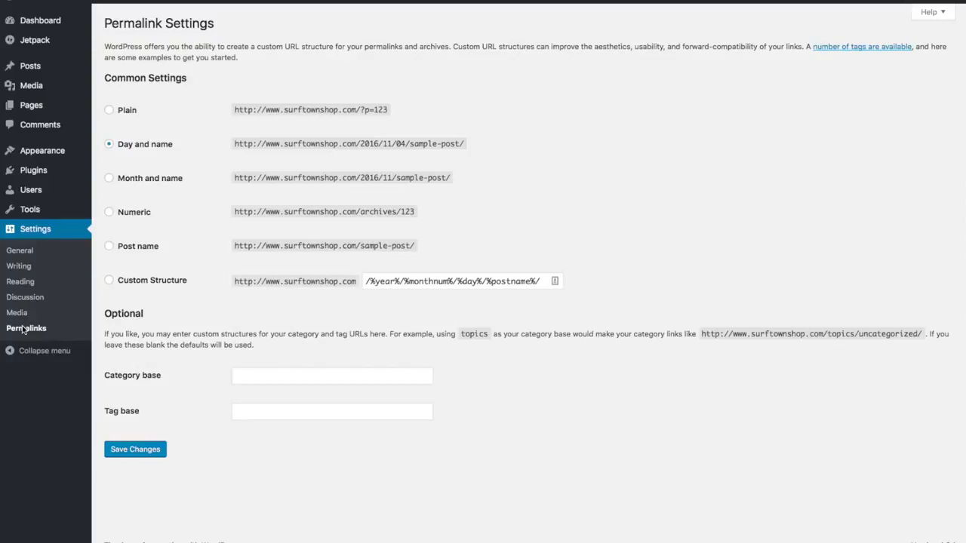
left_click(110, 246)
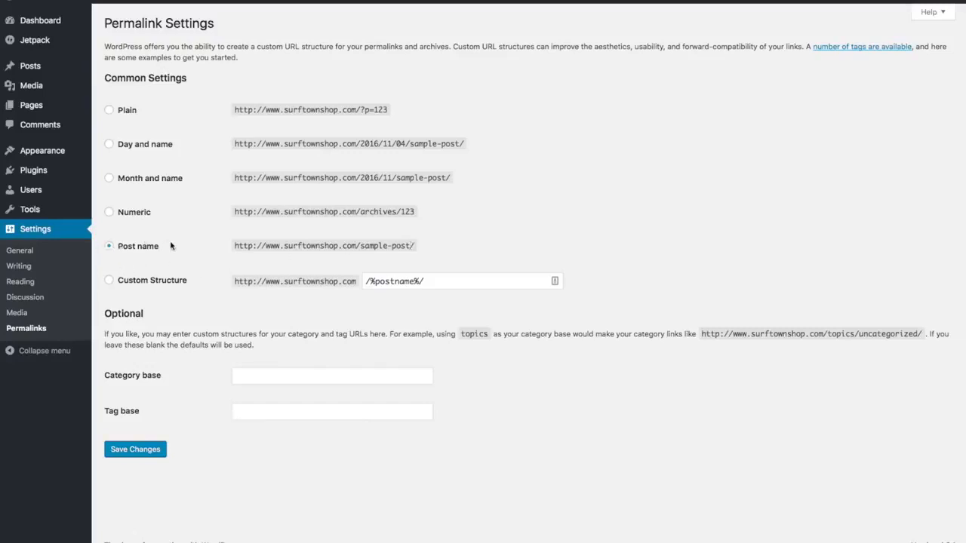
left_click(146, 456)
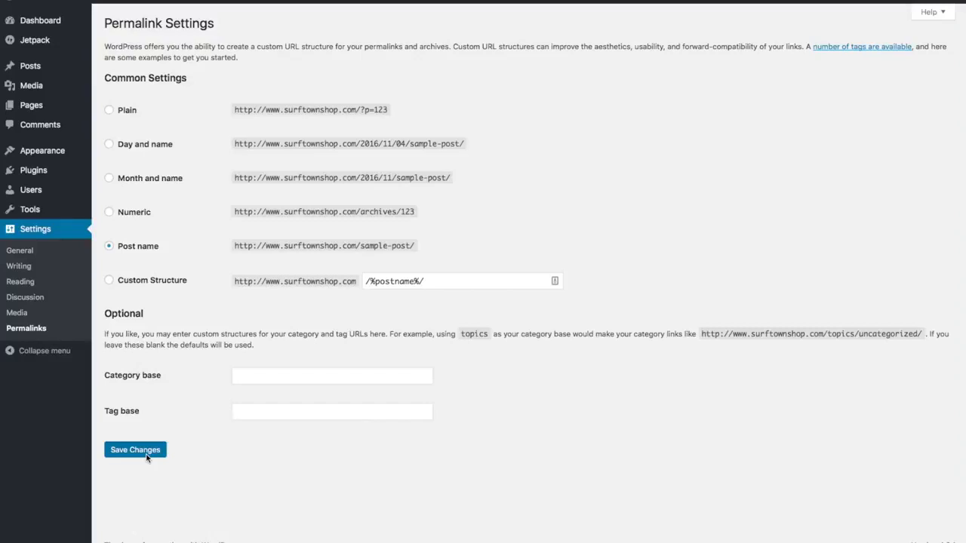